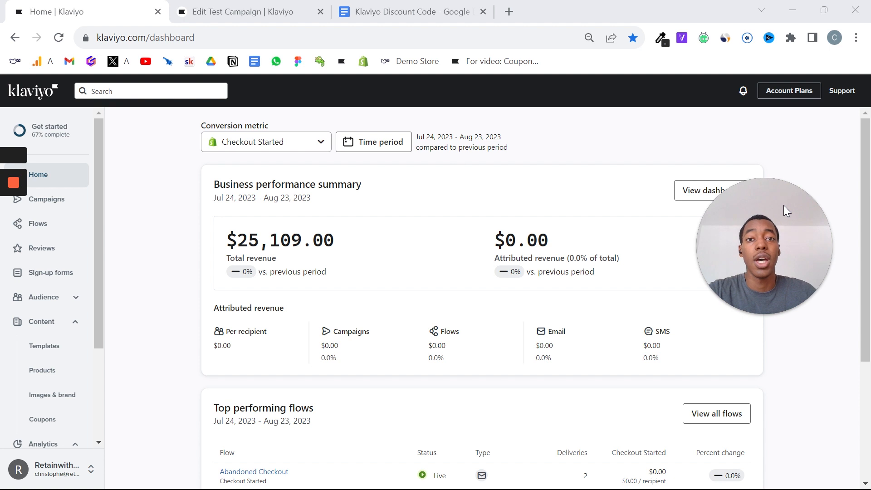
Open the Coupons section and start creating a new Shopify coupon.
{"action": "mouse_move", "coordinate": [784, 207]}
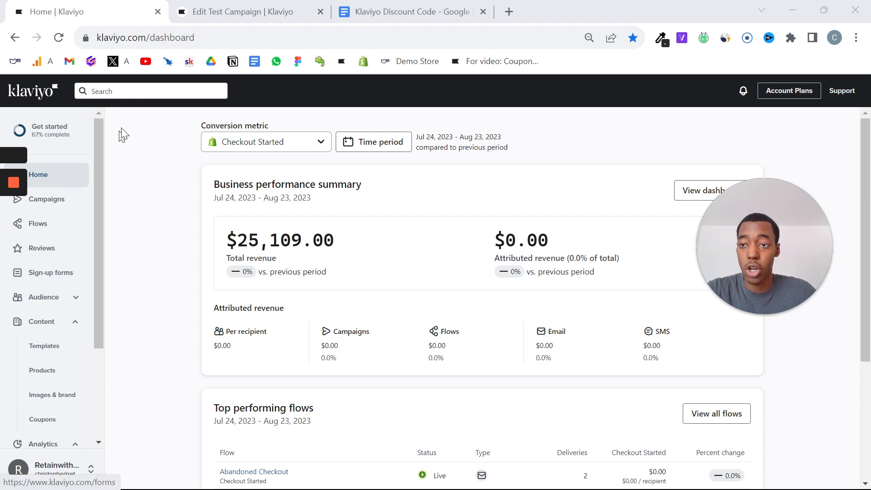
{"action": "left_click", "coordinate": [68, 327]}
{"action": "left_click", "coordinate": [69, 327]}
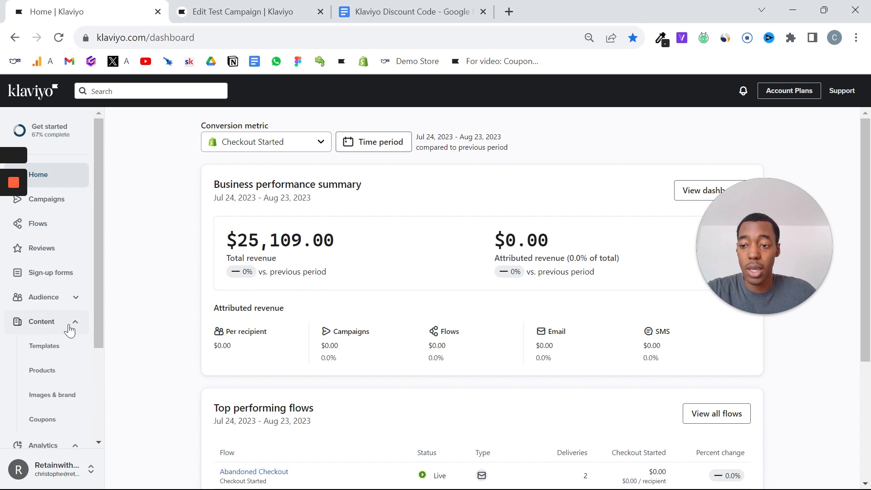
{"action": "left_click", "coordinate": [51, 421]}
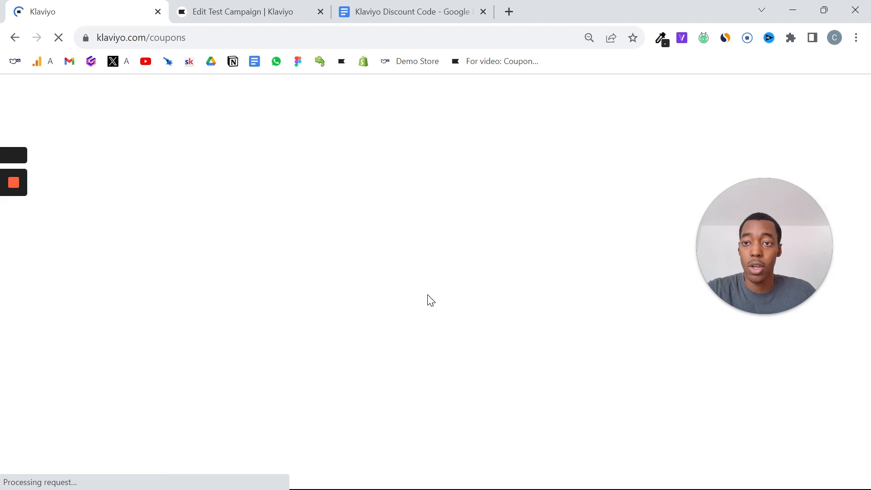
{"action": "left_click", "coordinate": [489, 282]}
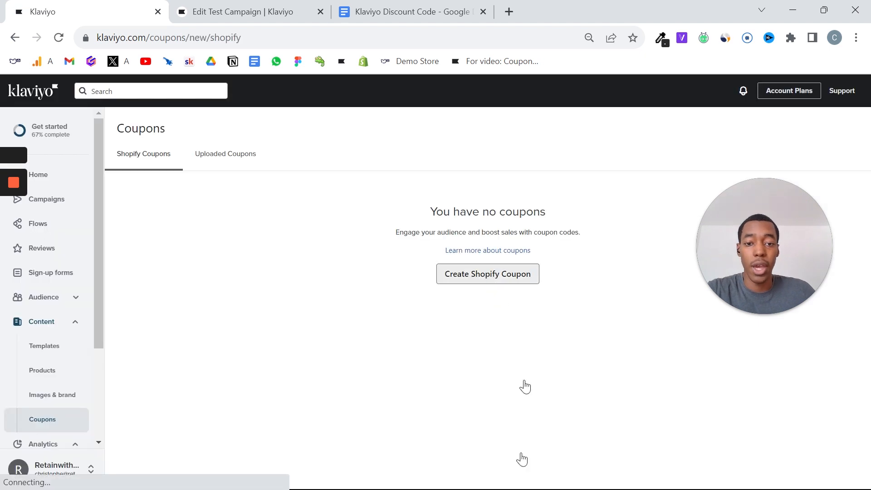
Name the coupon YOUTUBE and set its code prefix to TEN.
{"action": "left_click", "coordinate": [433, 259]}
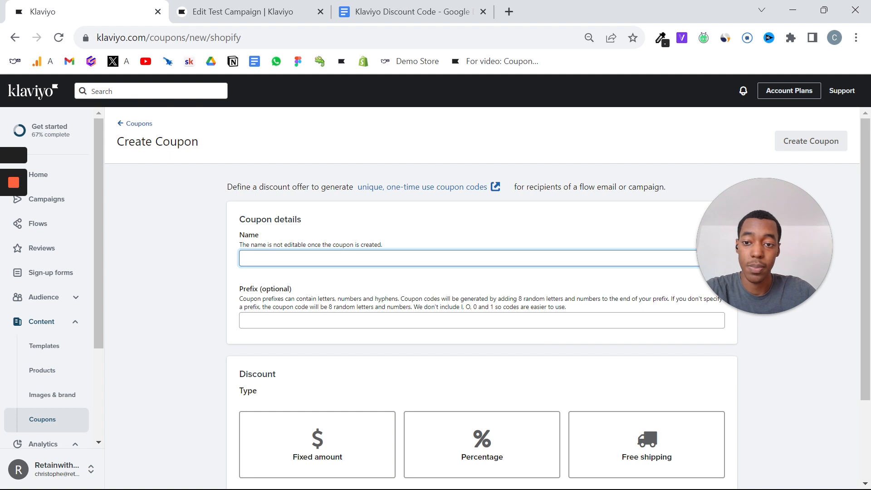
{"action": "type", "text": "YOUTUBE"}
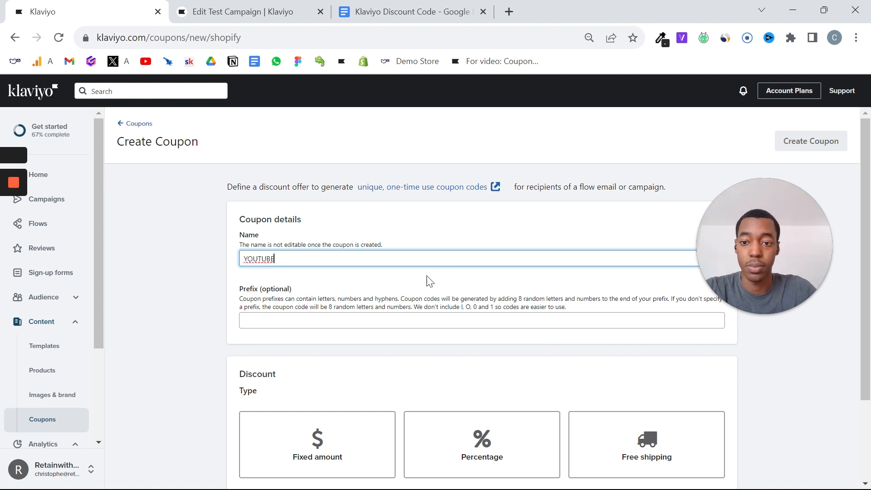
{"action": "left_click", "coordinate": [366, 323]}
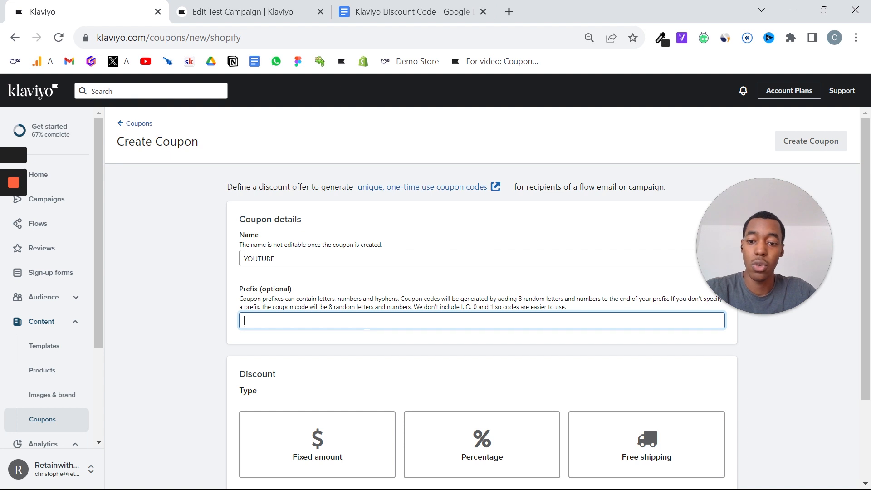
{"action": "type", "text": "TEN"}
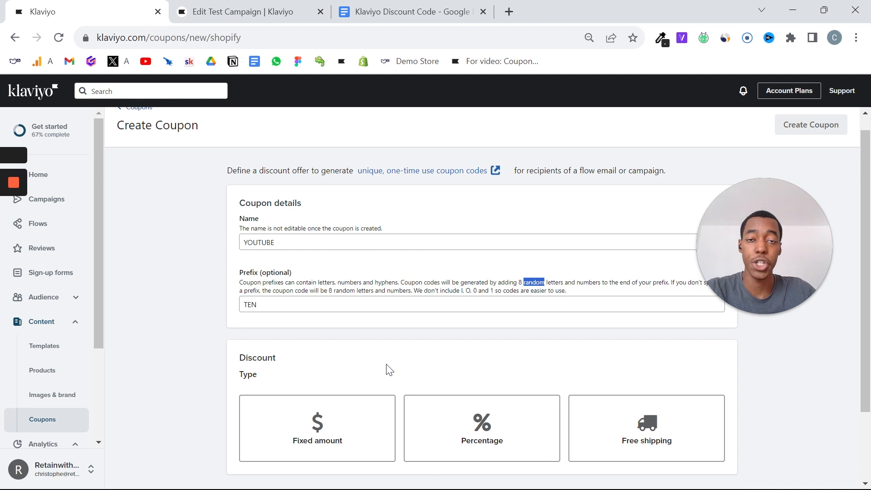
Set the discount type to Percentage with 15 percent off.
{"action": "scroll", "coordinate": [388, 370], "scroll_direction": "down", "scroll_amount": 2}
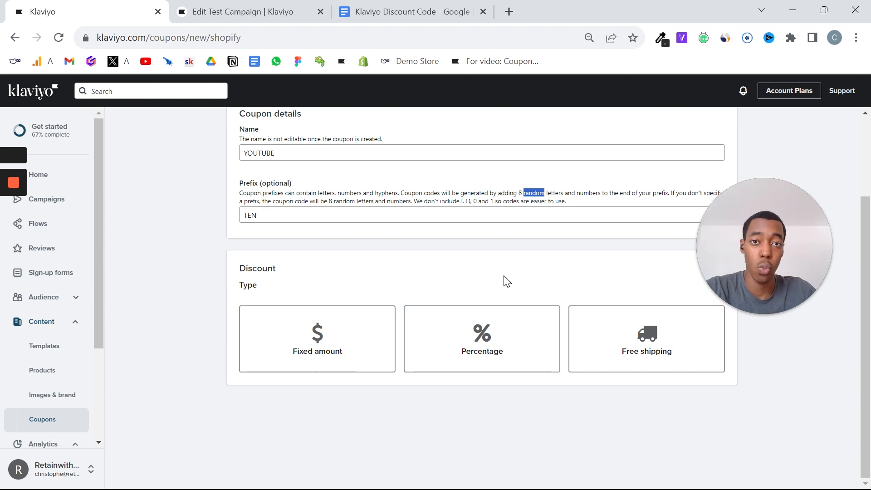
{"action": "left_click", "coordinate": [340, 344]}
{"action": "scroll", "coordinate": [461, 268], "scroll_direction": "down", "scroll_amount": 2}
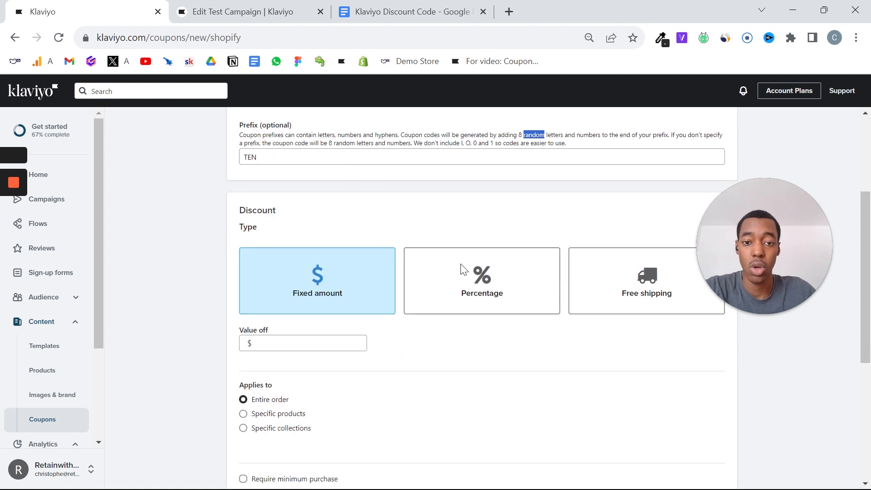
{"action": "left_click", "coordinate": [488, 273]}
{"action": "scroll", "coordinate": [486, 272], "scroll_direction": "down", "scroll_amount": 2}
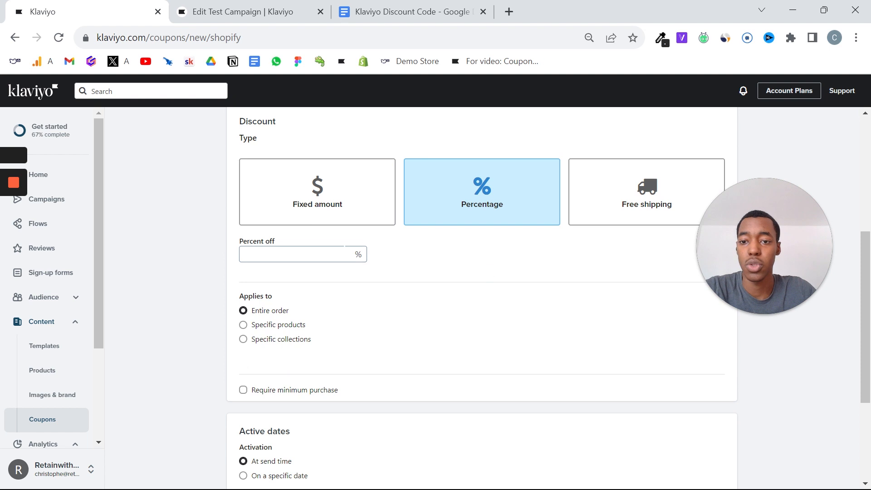
{"action": "left_click", "coordinate": [303, 254]}
{"action": "left_click", "coordinate": [500, 257]}
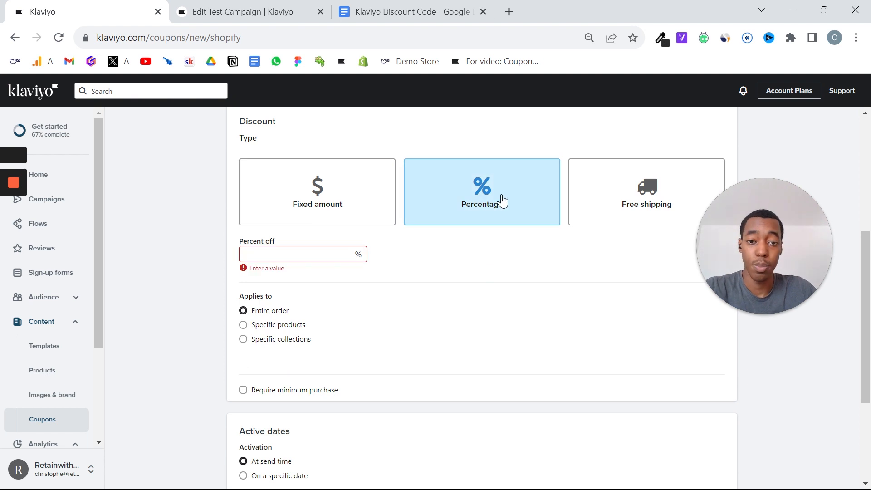
{"action": "left_click", "coordinate": [287, 249]}
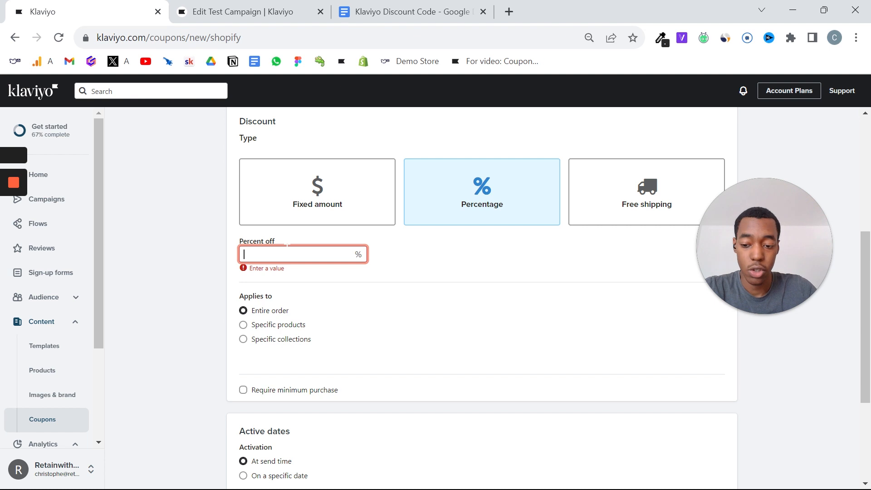
{"action": "type", "text": "15"}
{"action": "left_click", "coordinate": [424, 266]}
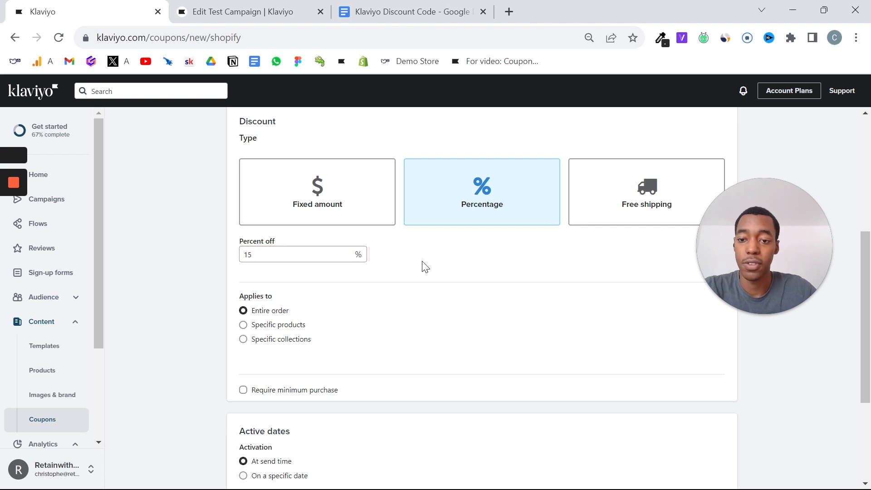
Try applying the discount to specific collections, view the collection choices, and return it to the entire order.
{"action": "scroll", "coordinate": [425, 267], "scroll_direction": "down", "scroll_amount": 1}
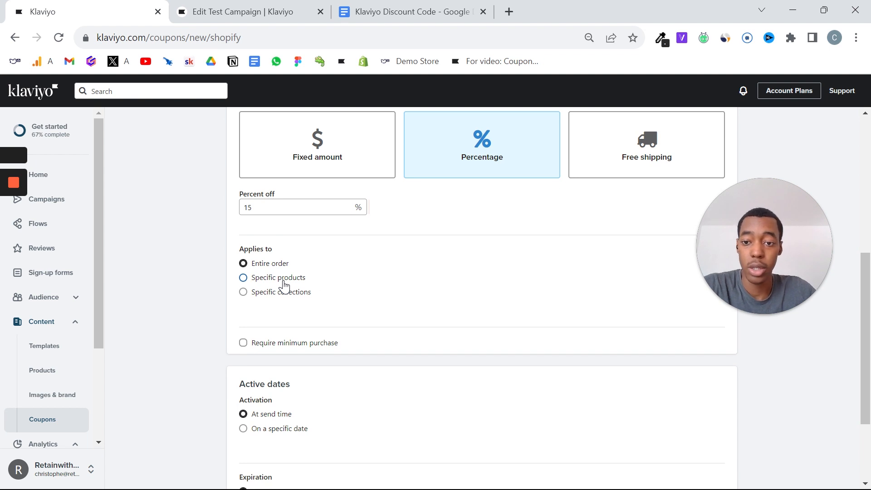
{"action": "left_click", "coordinate": [274, 296]}
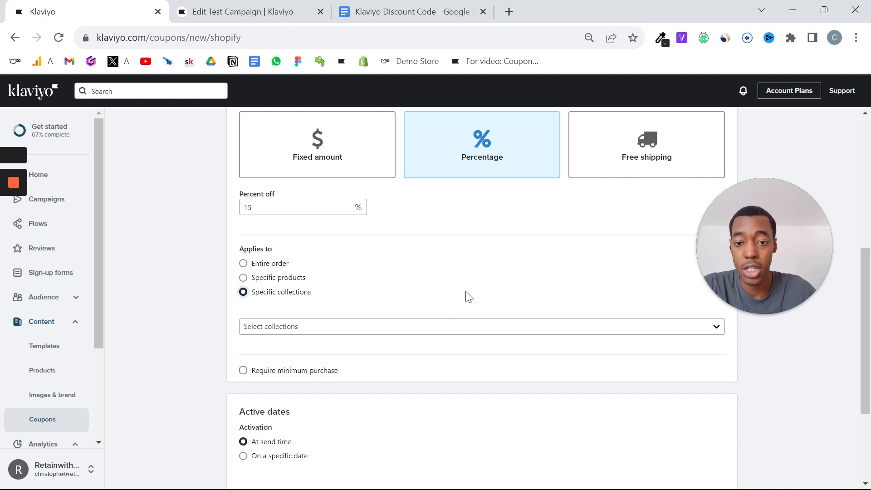
{"action": "left_click", "coordinate": [452, 327]}
{"action": "scroll", "coordinate": [413, 349], "scroll_direction": "down", "scroll_amount": 1}
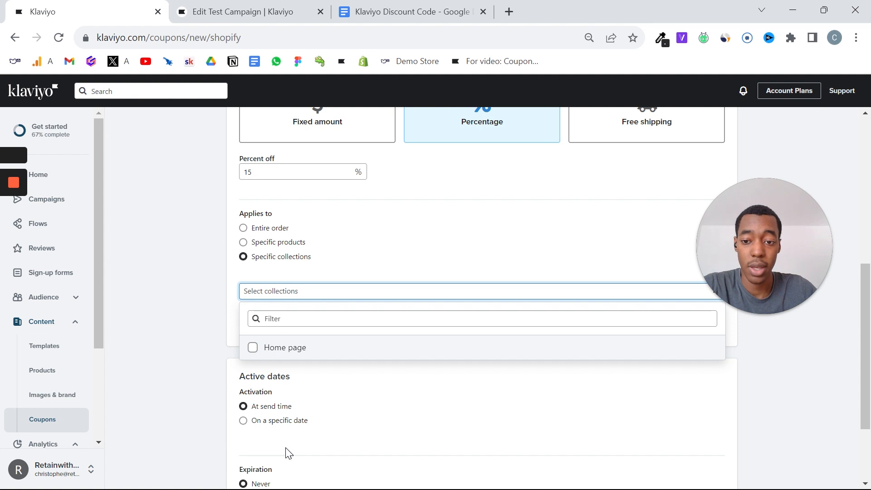
{"action": "left_click", "coordinate": [342, 273]}
{"action": "left_click", "coordinate": [280, 229]}
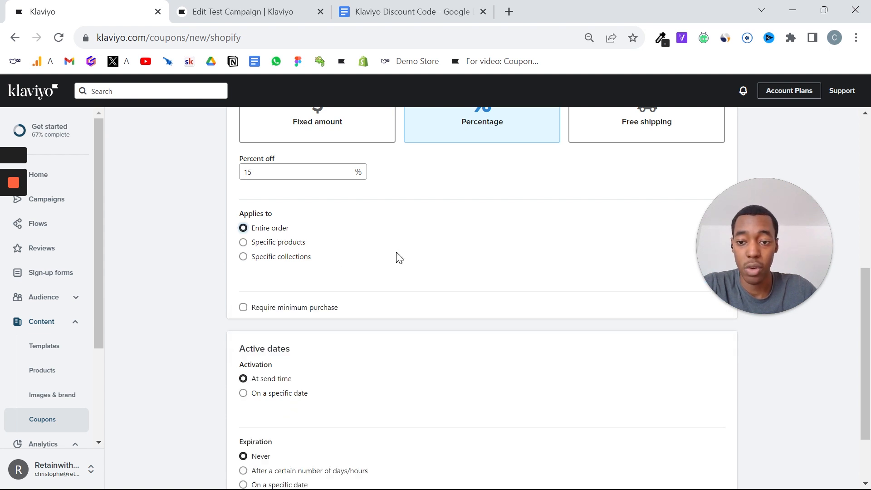
Require a minimum purchase for the coupon and set the minimum amount to $20.
{"action": "scroll", "coordinate": [397, 255], "scroll_direction": "down", "scroll_amount": 1}
{"action": "left_click", "coordinate": [244, 285]}
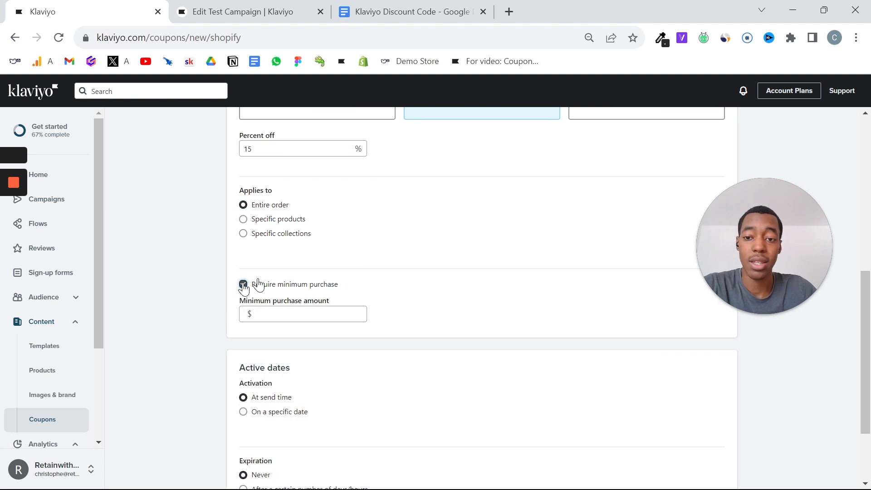
{"action": "left_click", "coordinate": [335, 317]}
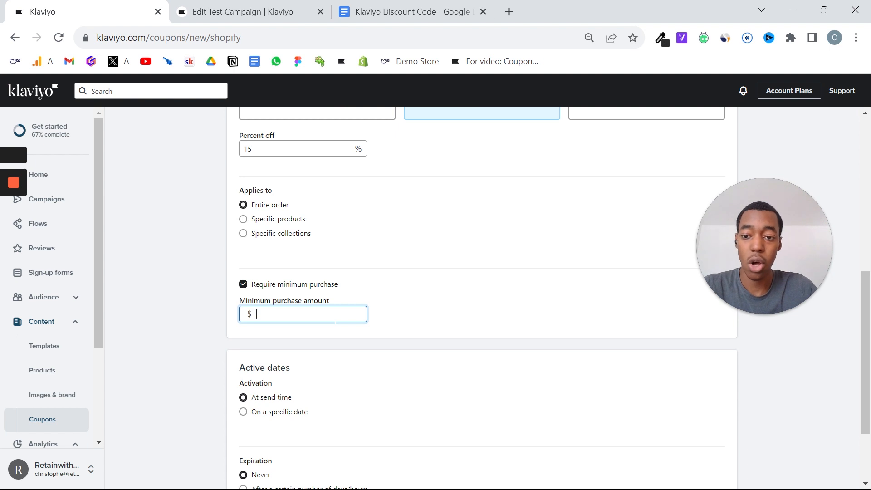
{"action": "type", "text": "20"}
{"action": "left_click", "coordinate": [462, 323]}
{"action": "scroll", "coordinate": [463, 323], "scroll_direction": "up", "scroll_amount": 1}
{"action": "double_click", "coordinate": [318, 337]}
{"action": "left_click", "coordinate": [384, 339]}
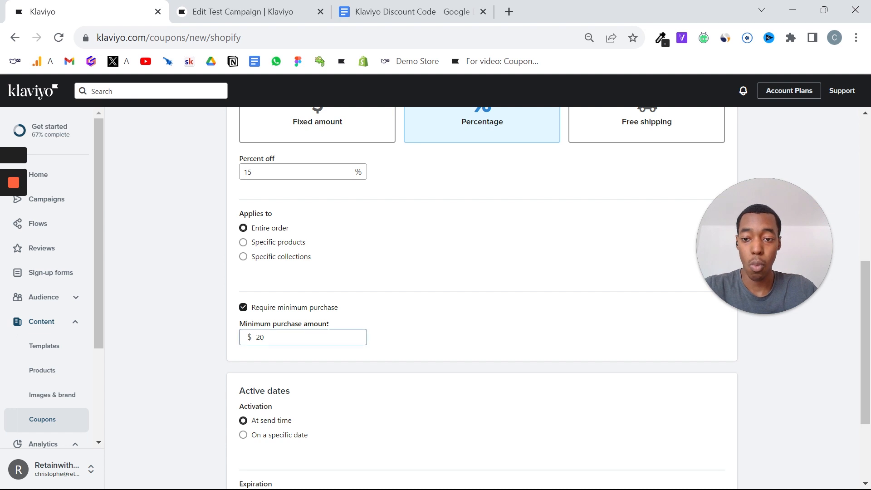
Try activating the coupon on a specific date, and return the activation to At send time.
{"action": "scroll", "coordinate": [418, 356], "scroll_direction": "down", "scroll_amount": 3}
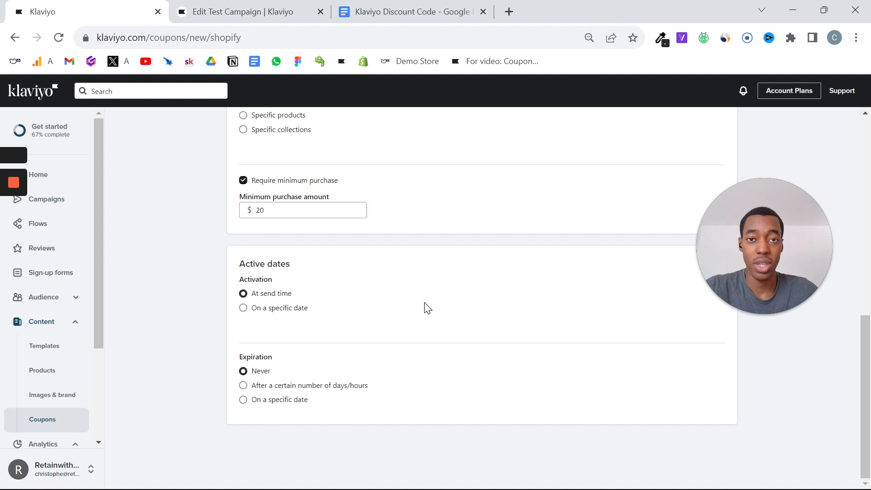
{"action": "left_click", "coordinate": [290, 297]}
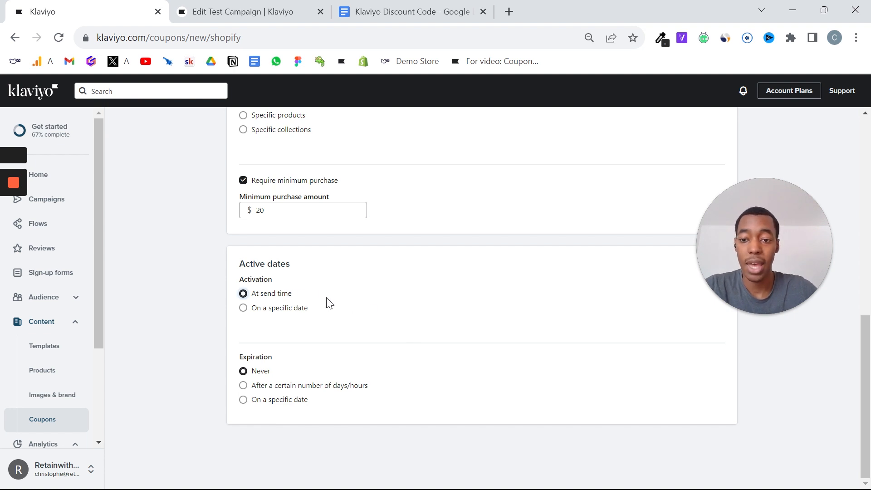
{"action": "left_click", "coordinate": [290, 312]}
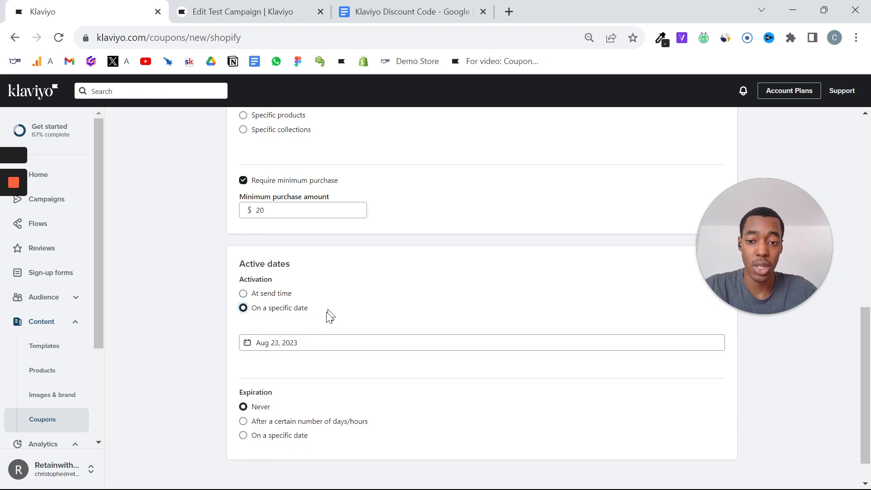
{"action": "left_click", "coordinate": [309, 343]}
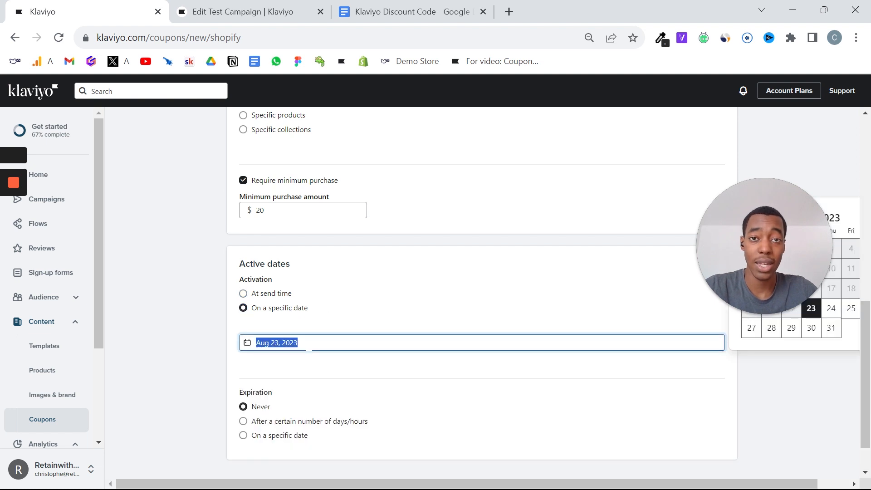
{"action": "left_click", "coordinate": [267, 296]}
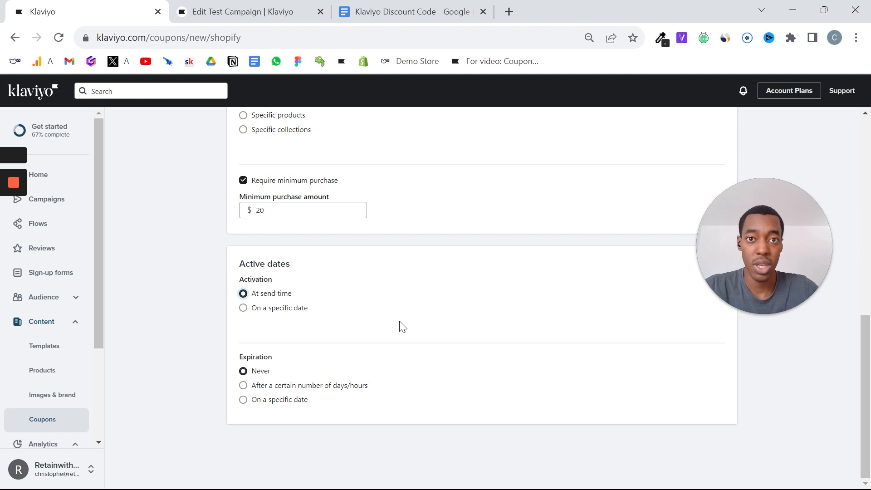
Set the coupon to expire after a certain number of days/hours, with a value of 3 days.
{"action": "key", "text": "Tab"}
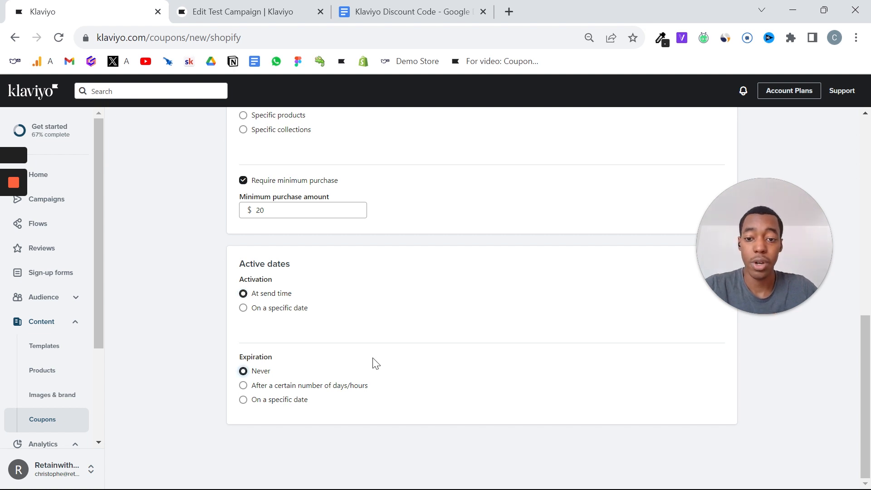
{"action": "left_click", "coordinate": [312, 386]}
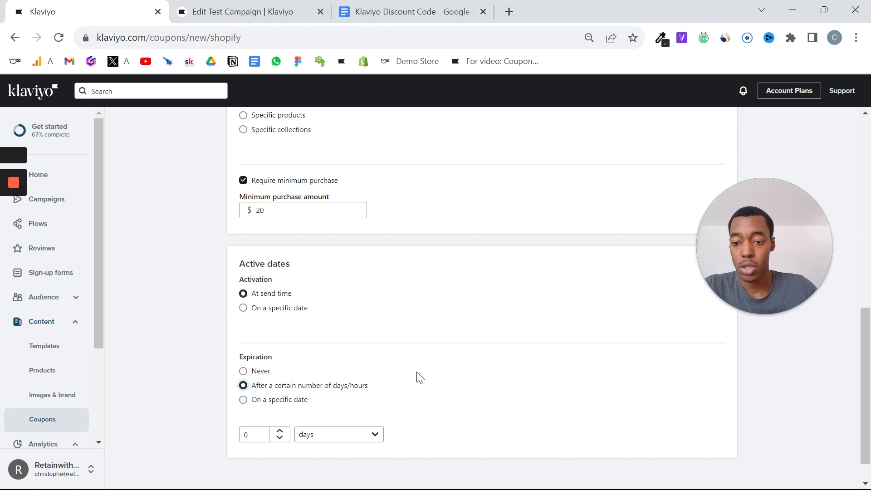
{"action": "key", "text": "Tab"}
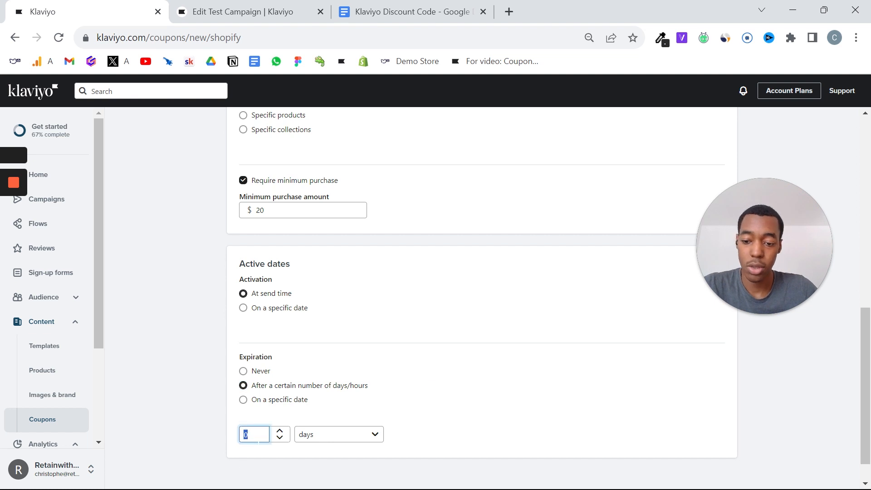
{"action": "type", "text": "3"}
{"action": "left_click", "coordinate": [356, 435]}
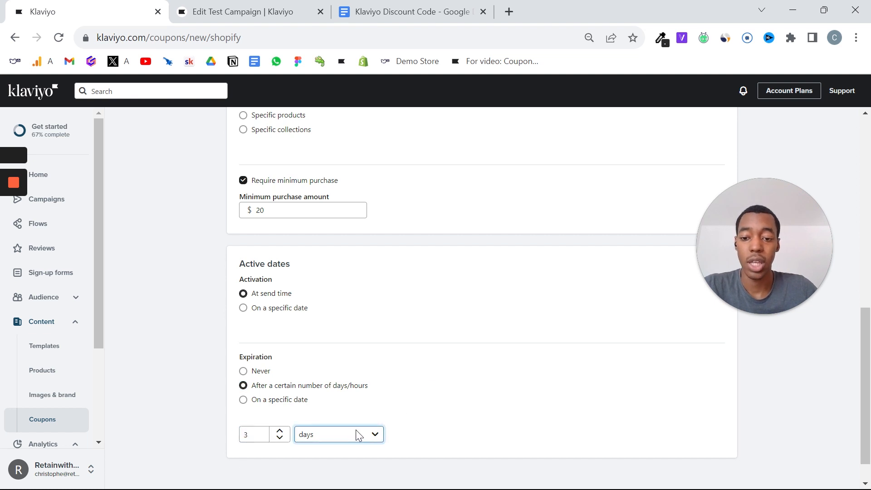
{"action": "scroll", "coordinate": [463, 338], "scroll_direction": "down", "scroll_amount": 1}
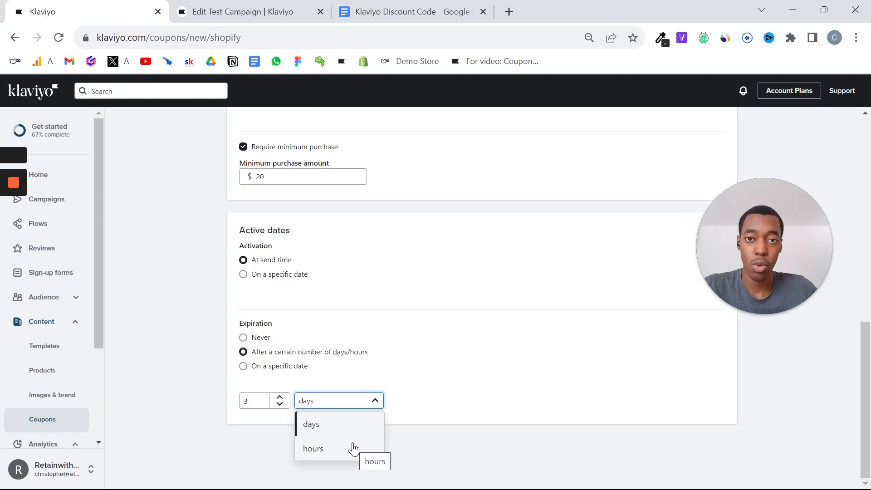
{"action": "left_click", "coordinate": [483, 291]}
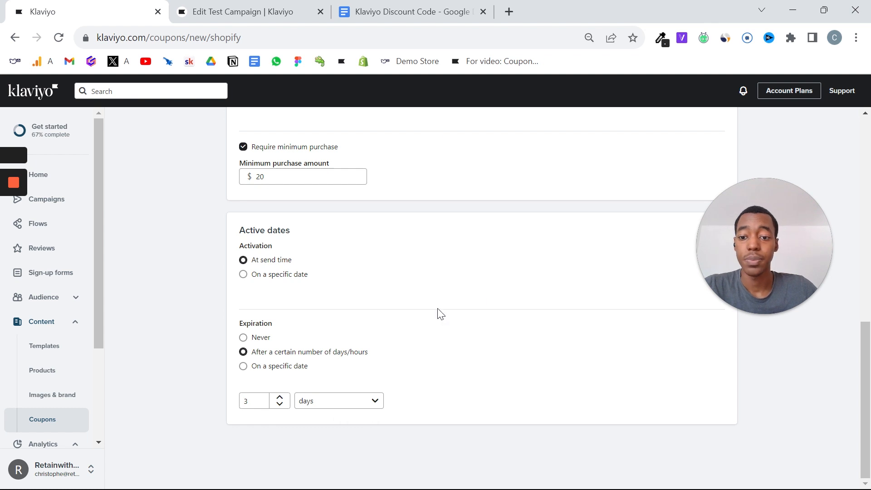
Review the coupon's settings and create the coupon.
{"action": "scroll", "coordinate": [440, 313], "scroll_direction": "up", "scroll_amount": 10}
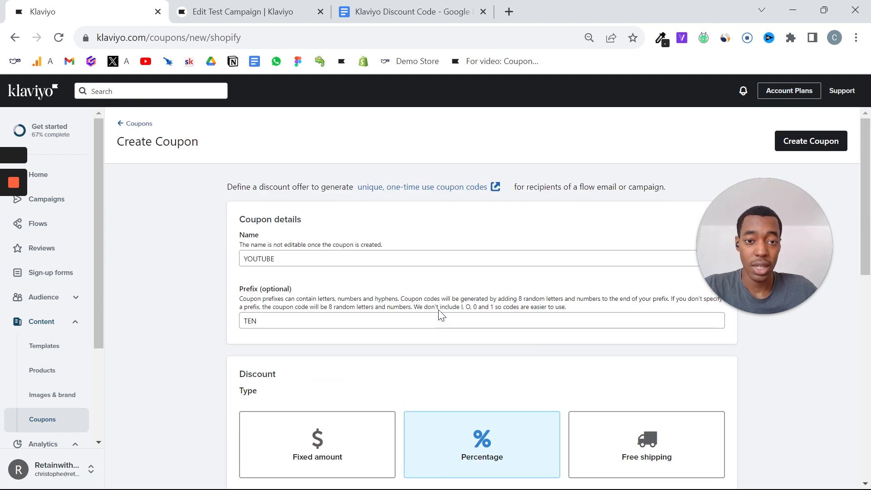
{"action": "scroll", "coordinate": [440, 313], "scroll_direction": "down", "scroll_amount": 4}
{"action": "scroll", "coordinate": [439, 313], "scroll_direction": "up", "scroll_amount": 4}
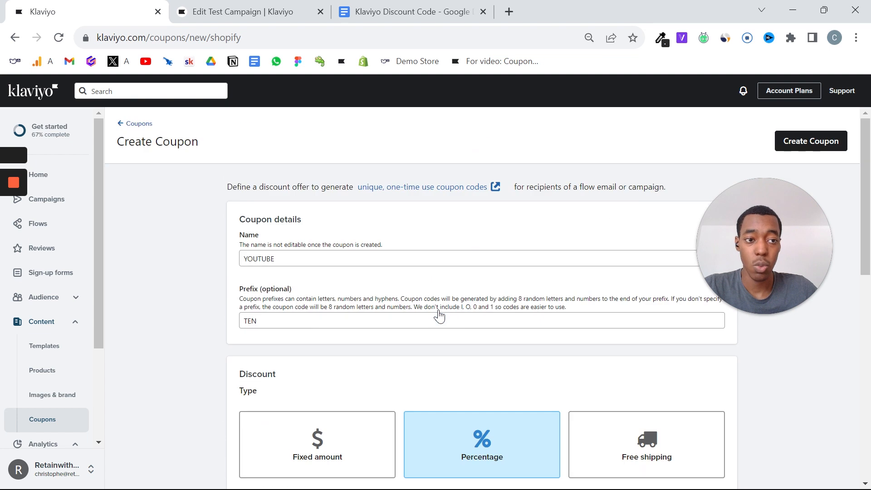
{"action": "left_click", "coordinate": [844, 148]}
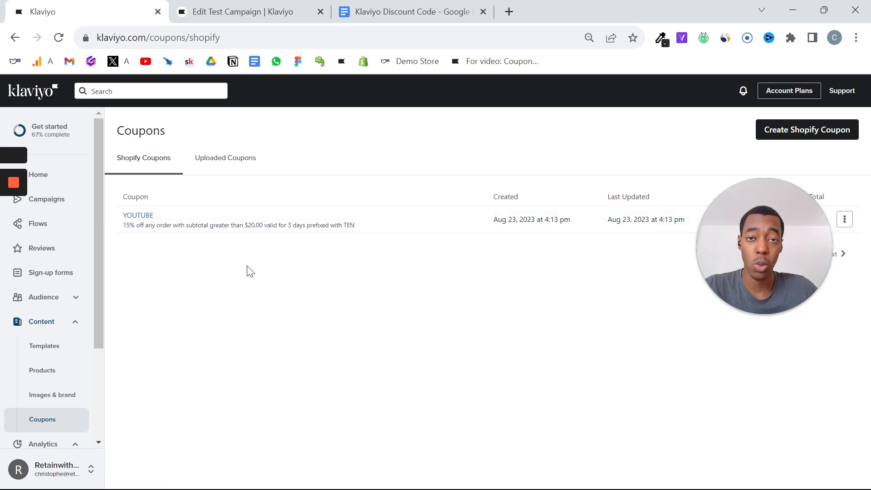
Switch to the Klaviyo Discount Code document in Google Docs and examine the dynamic discount tag {% coupon_code 'CouponName' %}.
{"action": "left_click", "coordinate": [240, 12]}
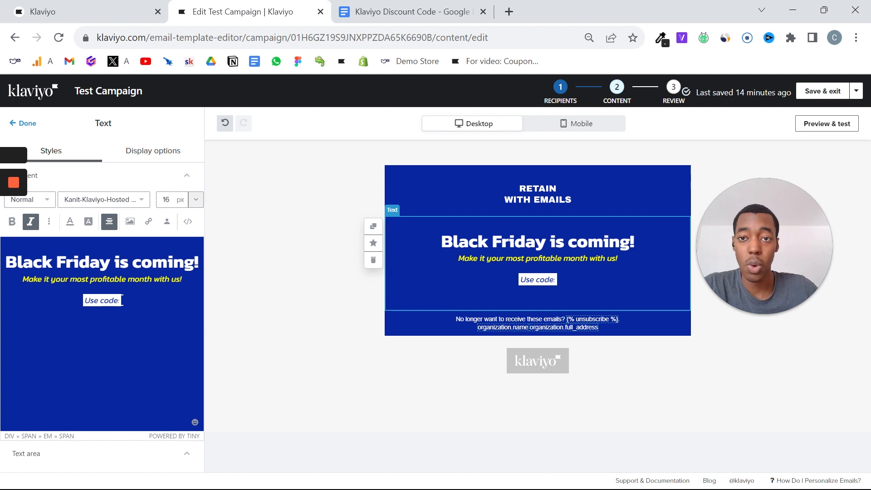
{"action": "left_click", "coordinate": [358, 8]}
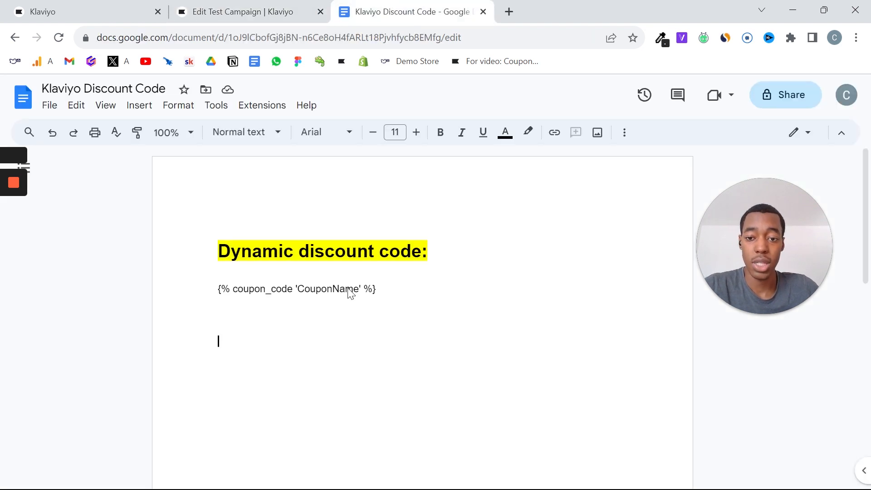
{"action": "double_click", "coordinate": [349, 288]}
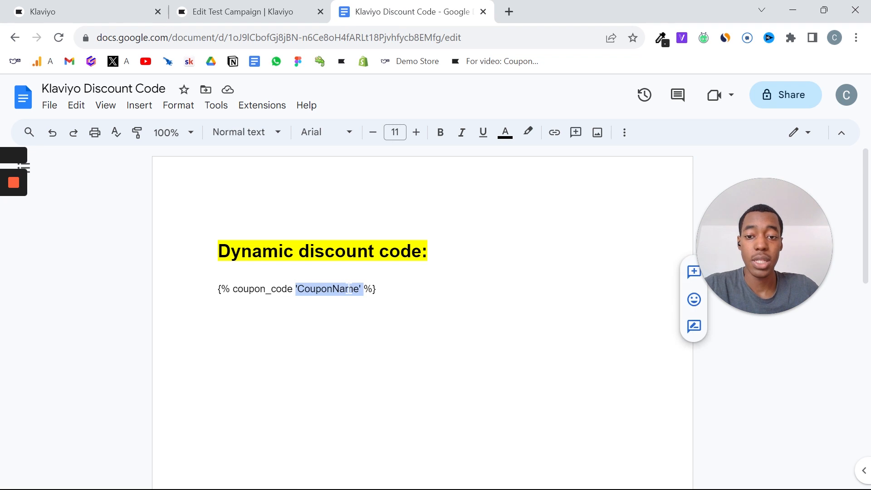
{"action": "double_click", "coordinate": [370, 289]}
{"action": "triple_click", "coordinate": [370, 290]}
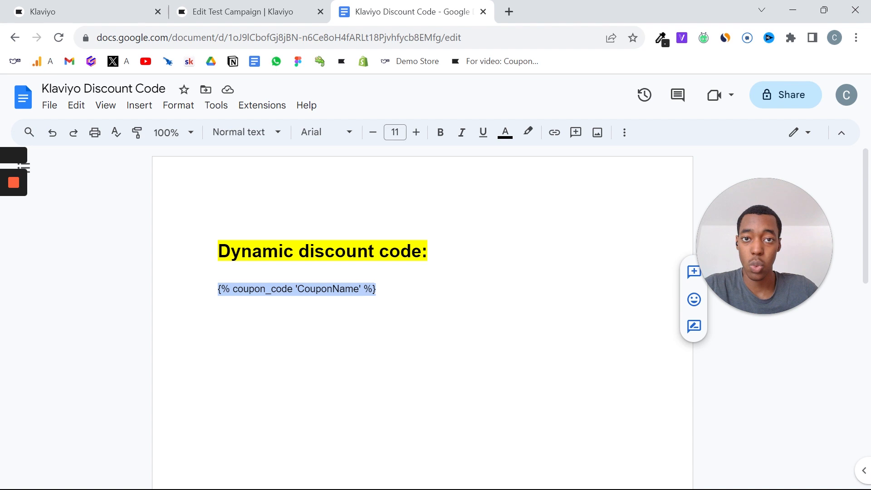
Open the bookmarked Klaviyo help article on getting started with coupon codes and look through its instructions.
{"action": "left_click", "coordinate": [520, 11]}
{"action": "left_click", "coordinate": [502, 62]}
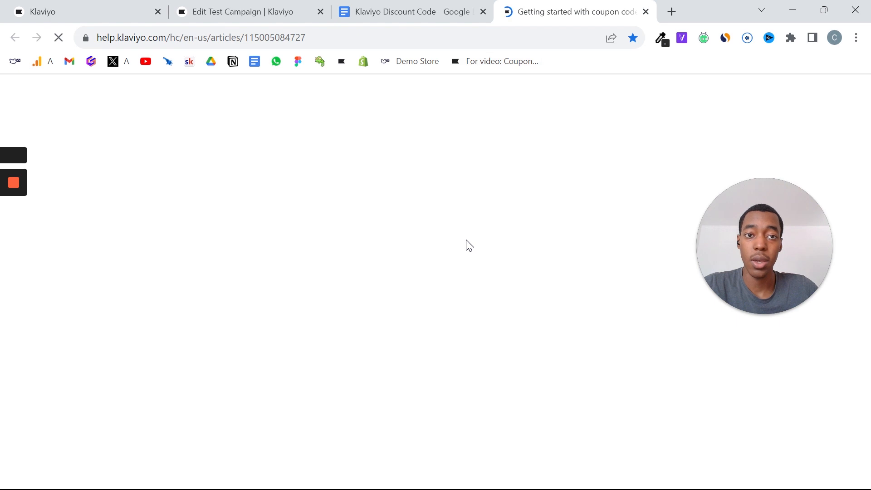
{"action": "triple_click", "coordinate": [398, 237]}
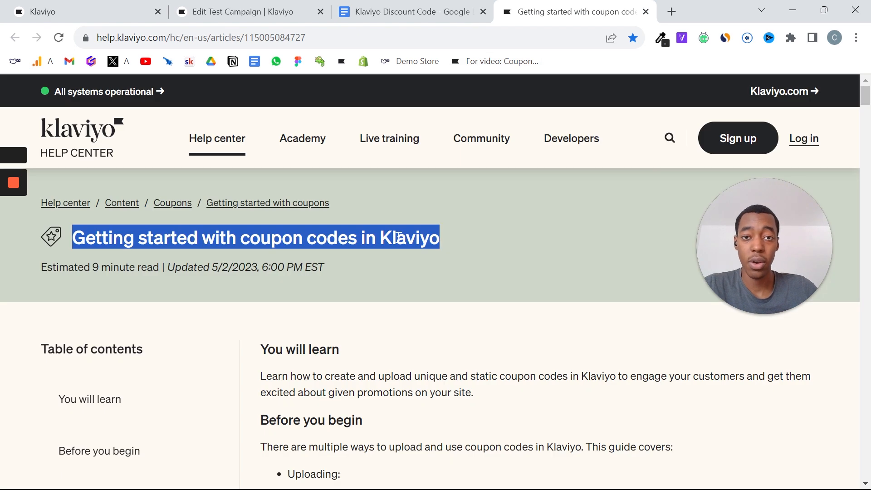
{"action": "scroll", "coordinate": [537, 282], "scroll_direction": "down", "scroll_amount": 10}
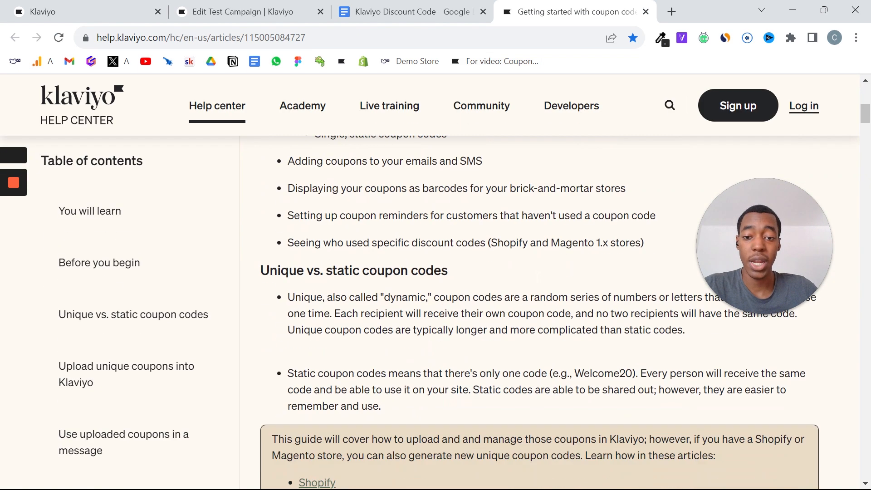
{"action": "scroll", "coordinate": [537, 282], "scroll_direction": "down", "scroll_amount": 8}
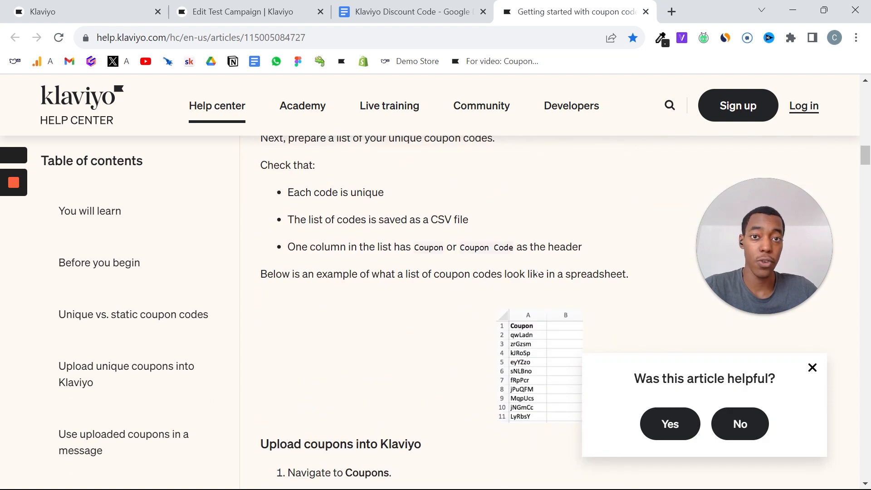
{"action": "scroll", "coordinate": [538, 274], "scroll_direction": "down", "scroll_amount": 18}
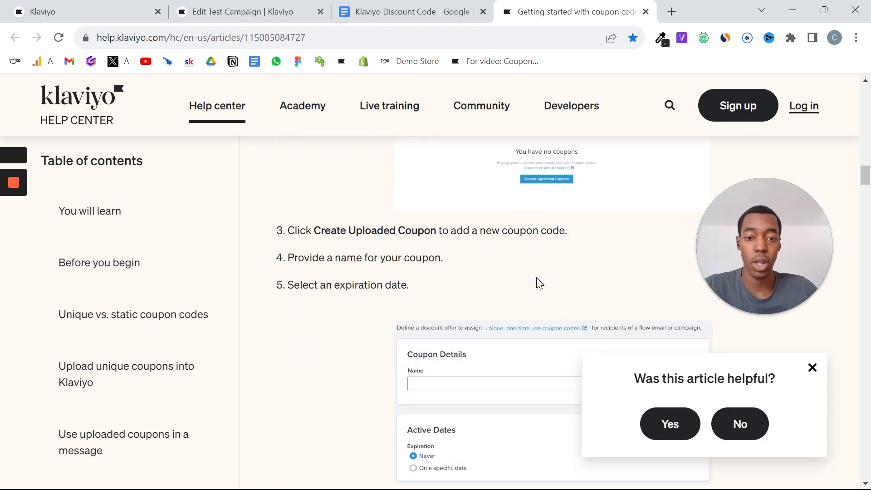
Search the article for "{" and copy the snippet {% coupon_code 'CouponName' %} under Use uploaded coupons in a message.
{"action": "key", "text": "ctrl+f"}
{"action": "type", "text": "{"}
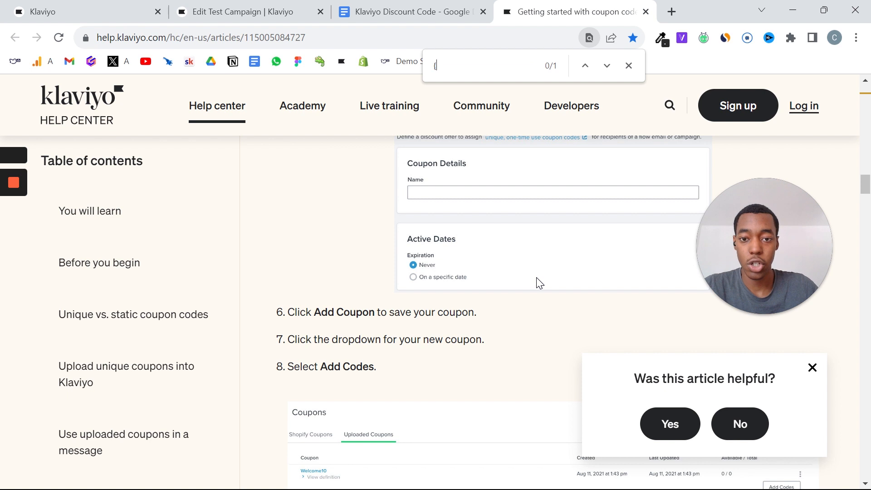
{"action": "scroll", "coordinate": [537, 282], "scroll_direction": "down", "scroll_amount": 2}
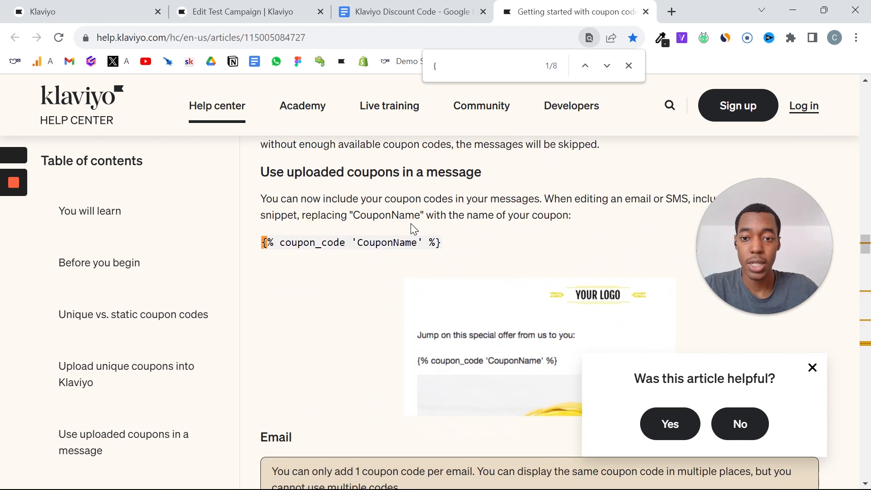
{"action": "triple_click", "coordinate": [417, 243]}
{"action": "key", "text": "ctrl+c"}
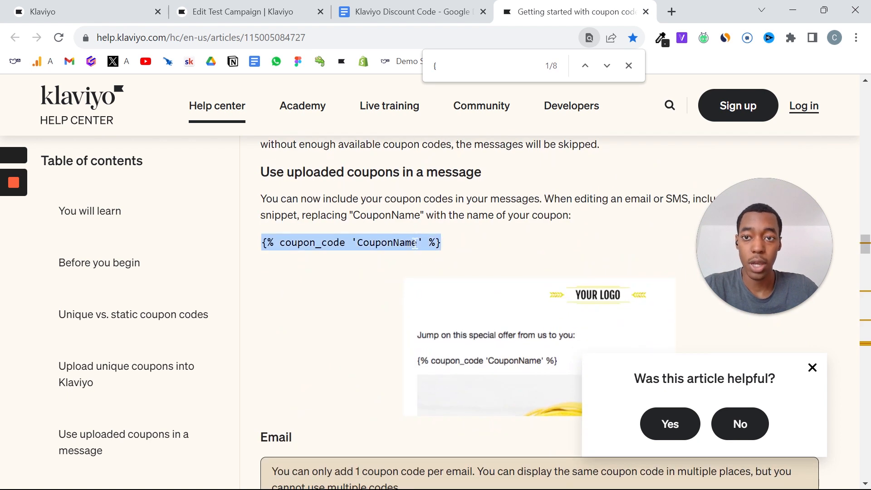
Switch to the Test Campaign email, paste the coupon snippet on a new line below "Use code:" and make its text white.
{"action": "left_click", "coordinate": [213, 9]}
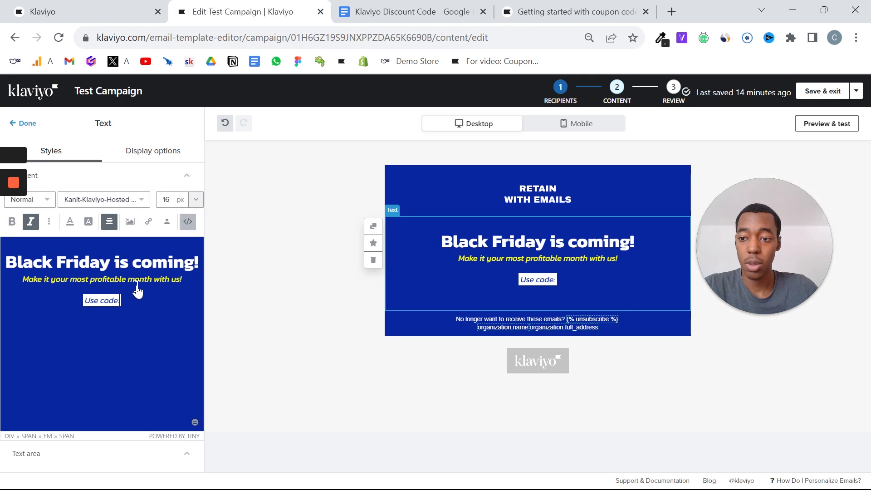
{"action": "key", "text": "Return"}
{"action": "key", "text": "ctrl+v"}
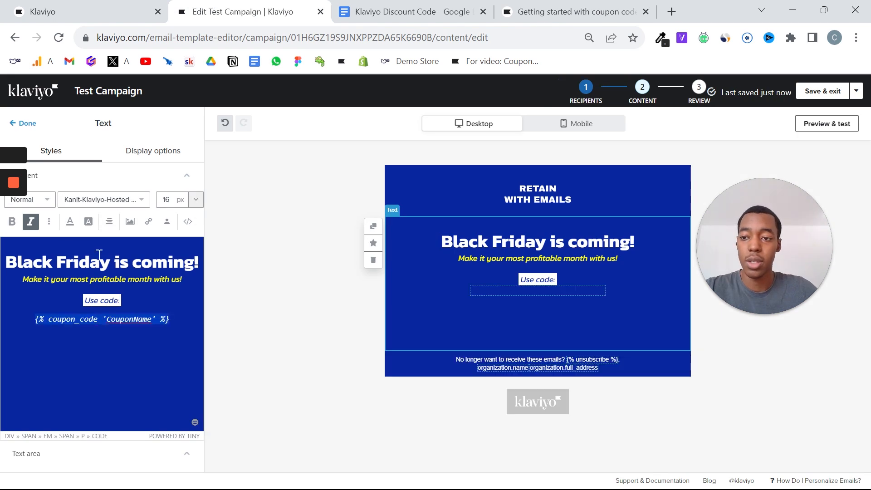
{"action": "left_click", "coordinate": [69, 221]}
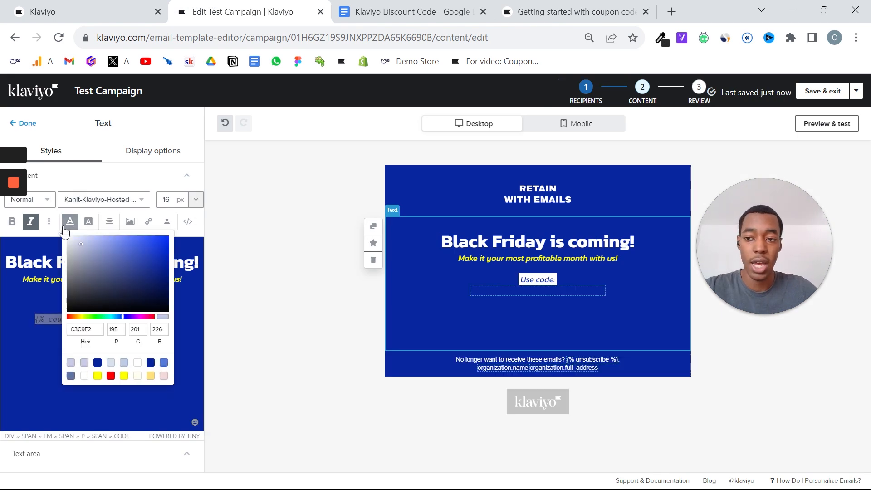
Replace CouponName in the pasted snippet with the coupon's name, YOUTUBE.
{"action": "double_click", "coordinate": [132, 319]}
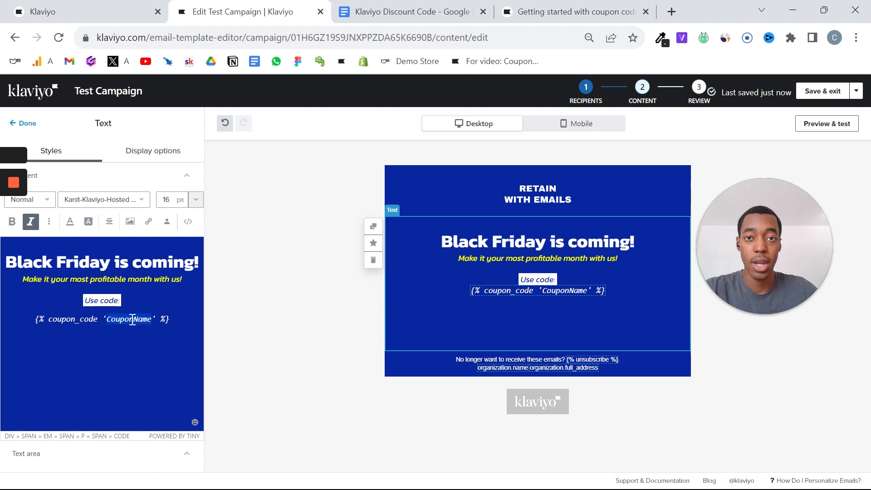
{"action": "type", "text": "YOUTBE"}
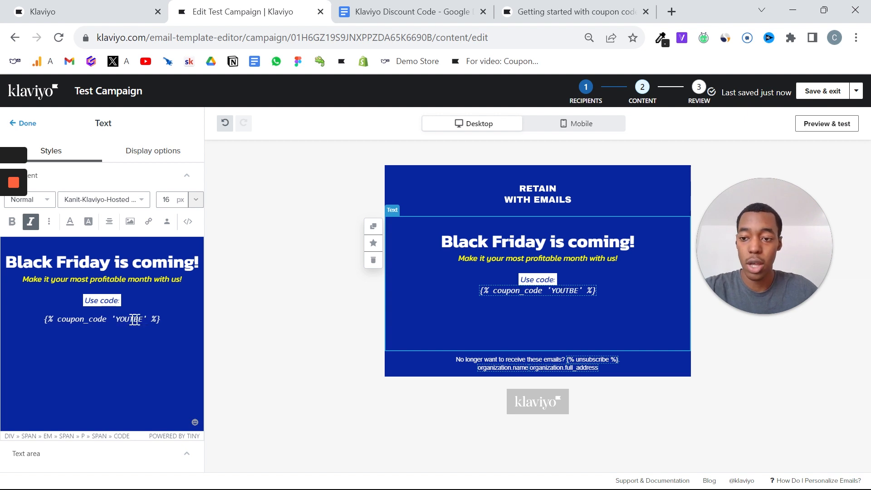
{"action": "key", "text": "BackSpace"}
{"action": "key", "text": "BackSpace"}
{"action": "type", "text": "UBE"}
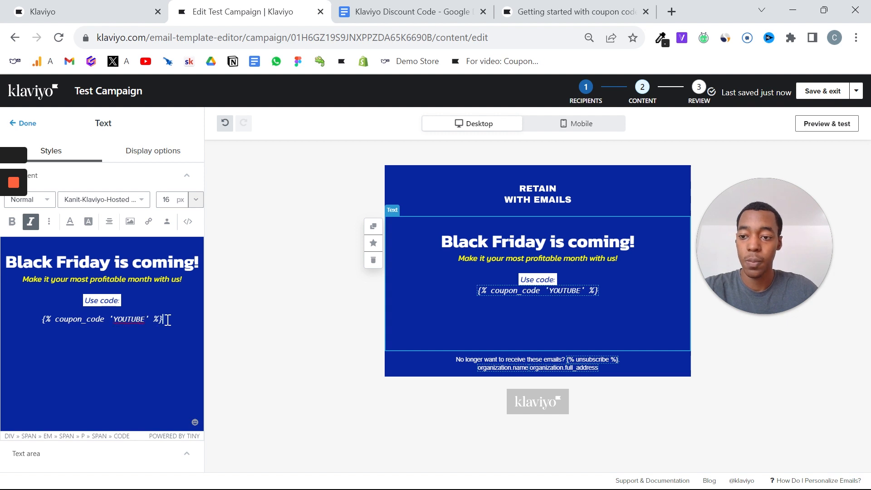
Preview the email and check how the coupon code renders below "Use code:".
{"action": "triple_click", "coordinate": [176, 314]}
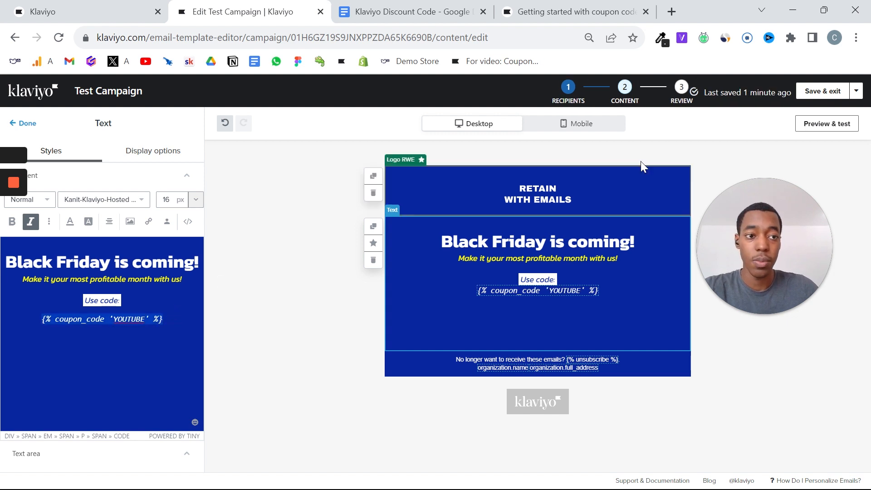
{"action": "left_click", "coordinate": [815, 131]}
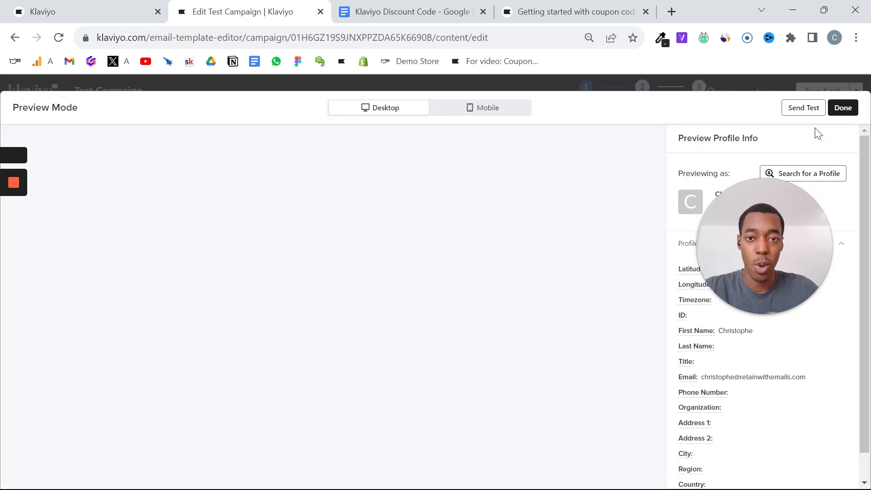
{"action": "triple_click", "coordinate": [329, 275]}
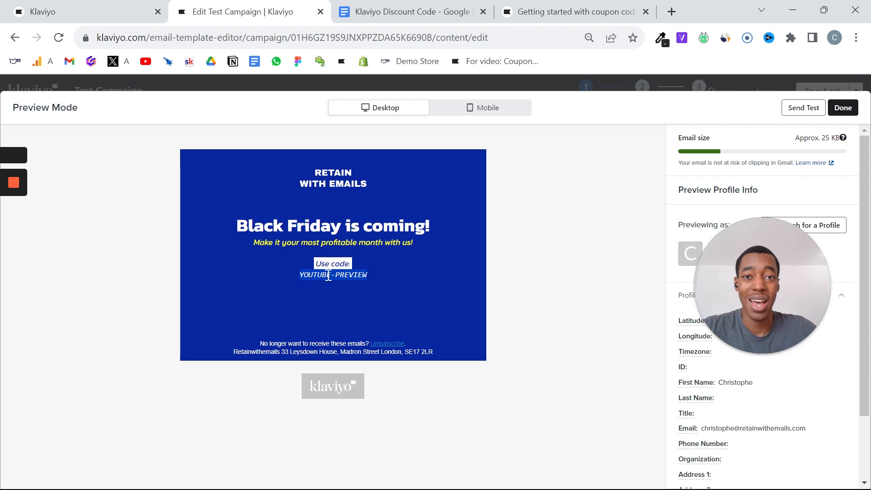